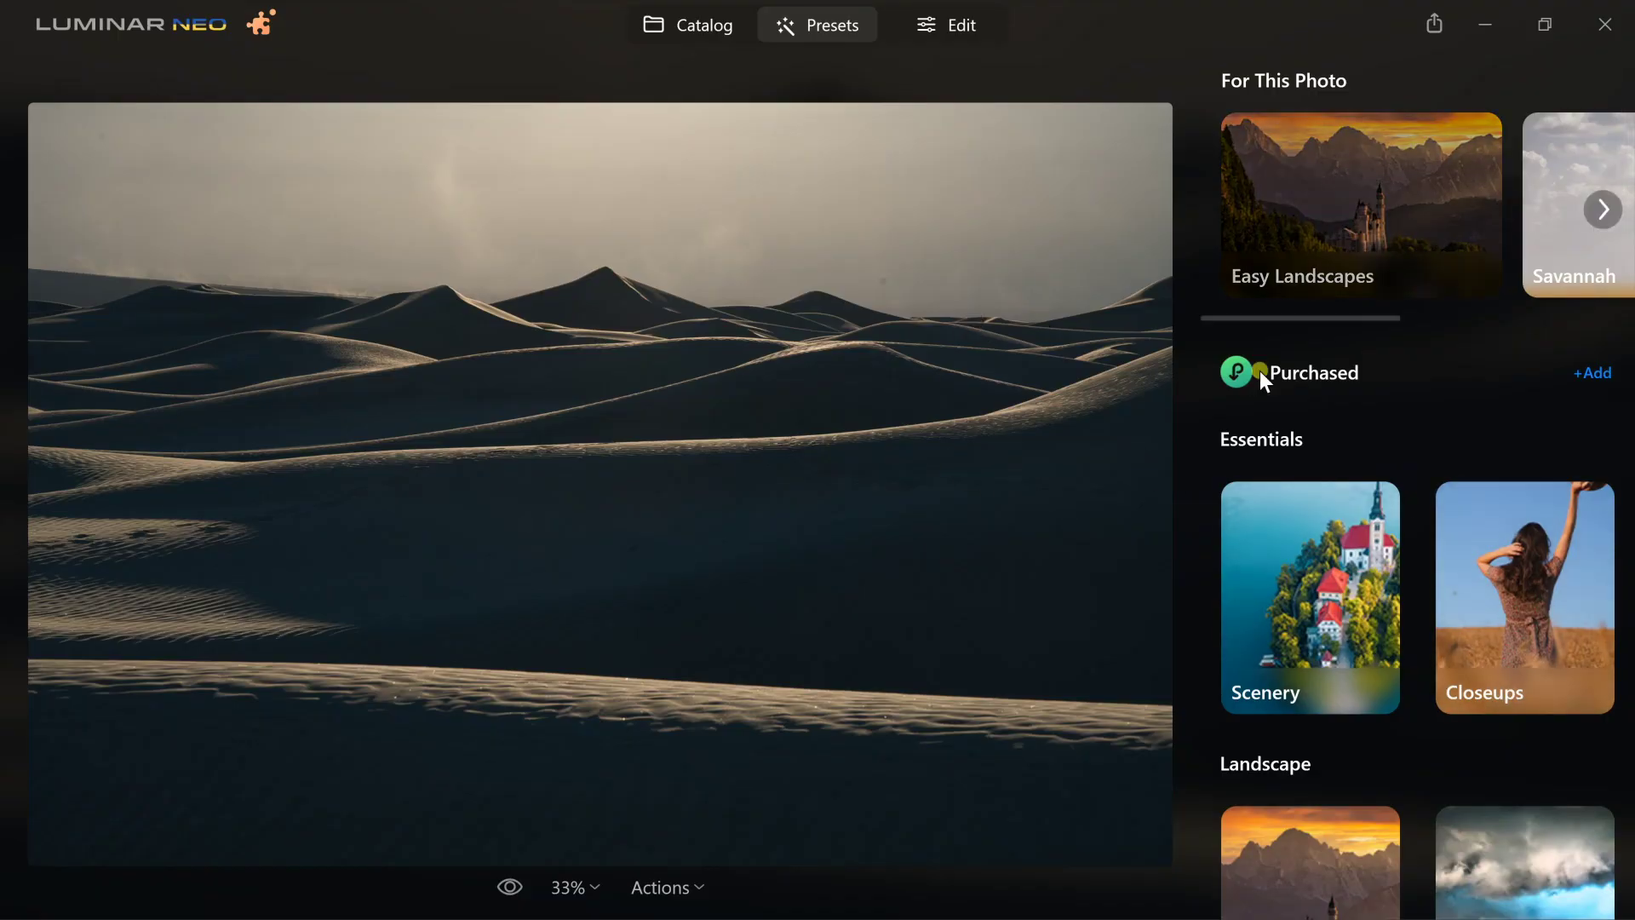
Step: Open the Easy Landscapes preset collection and apply its Snowfall preset to the dune photo
{"action": "scroll", "coordinate": [1396, 418], "scroll_direction": "down", "scroll_amount": 5}
{"action": "scroll", "coordinate": [1399, 443], "scroll_direction": "down", "scroll_amount": 2}
{"action": "scroll", "coordinate": [1398, 441], "scroll_direction": "up", "scroll_amount": 3}
{"action": "scroll", "coordinate": [1401, 437], "scroll_direction": "down", "scroll_amount": 1}
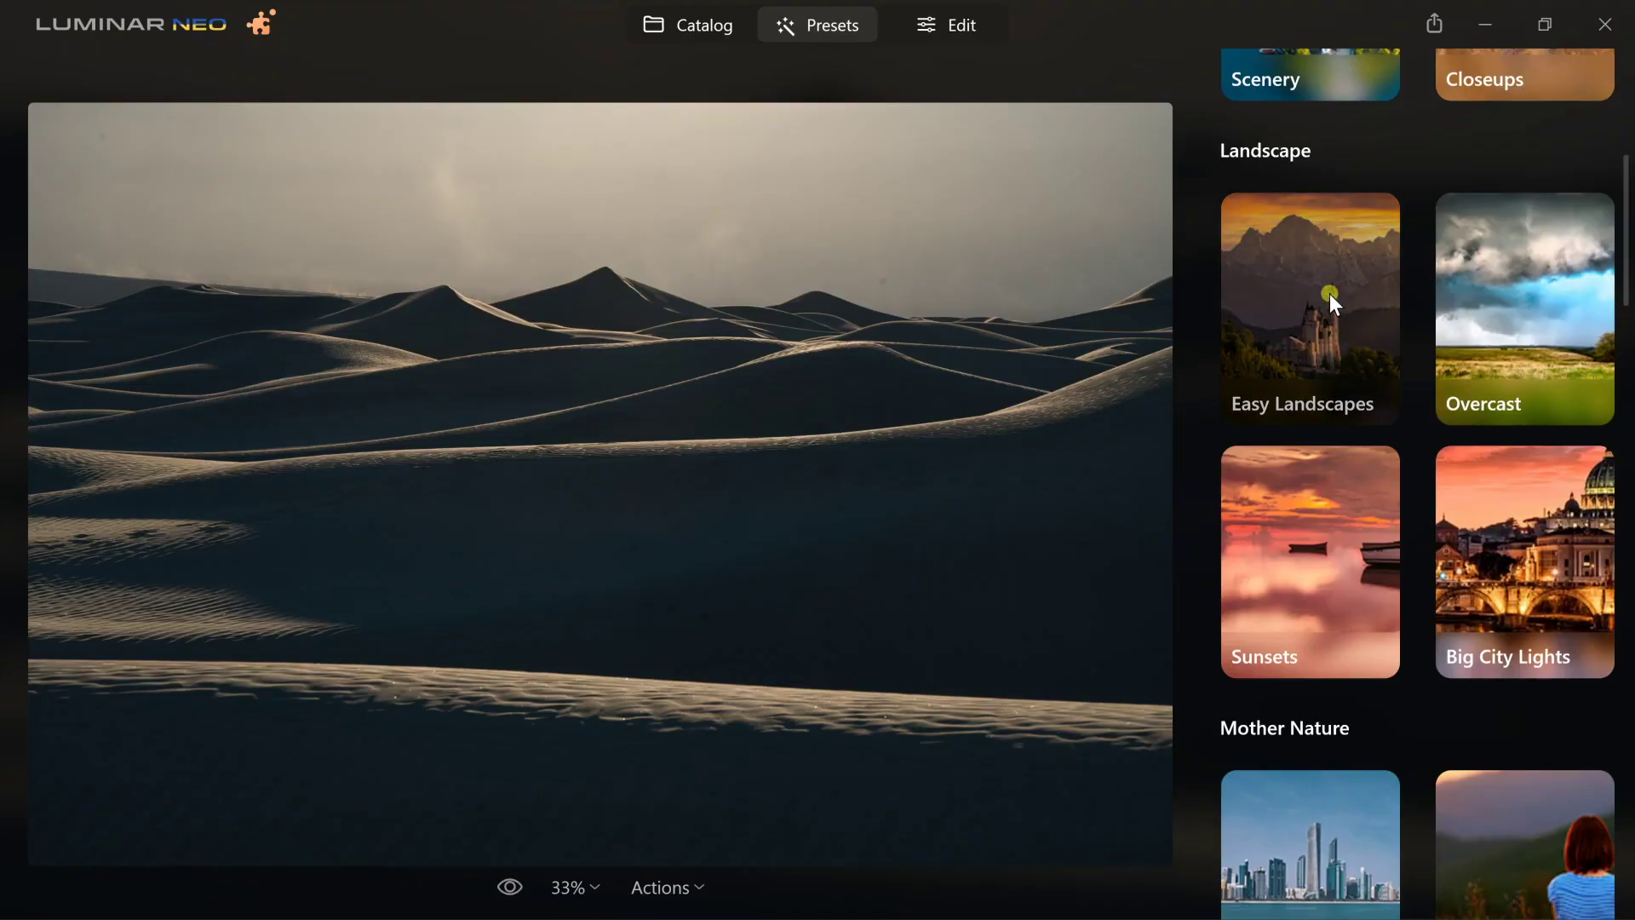
{"action": "left_click", "coordinate": [1330, 298]}
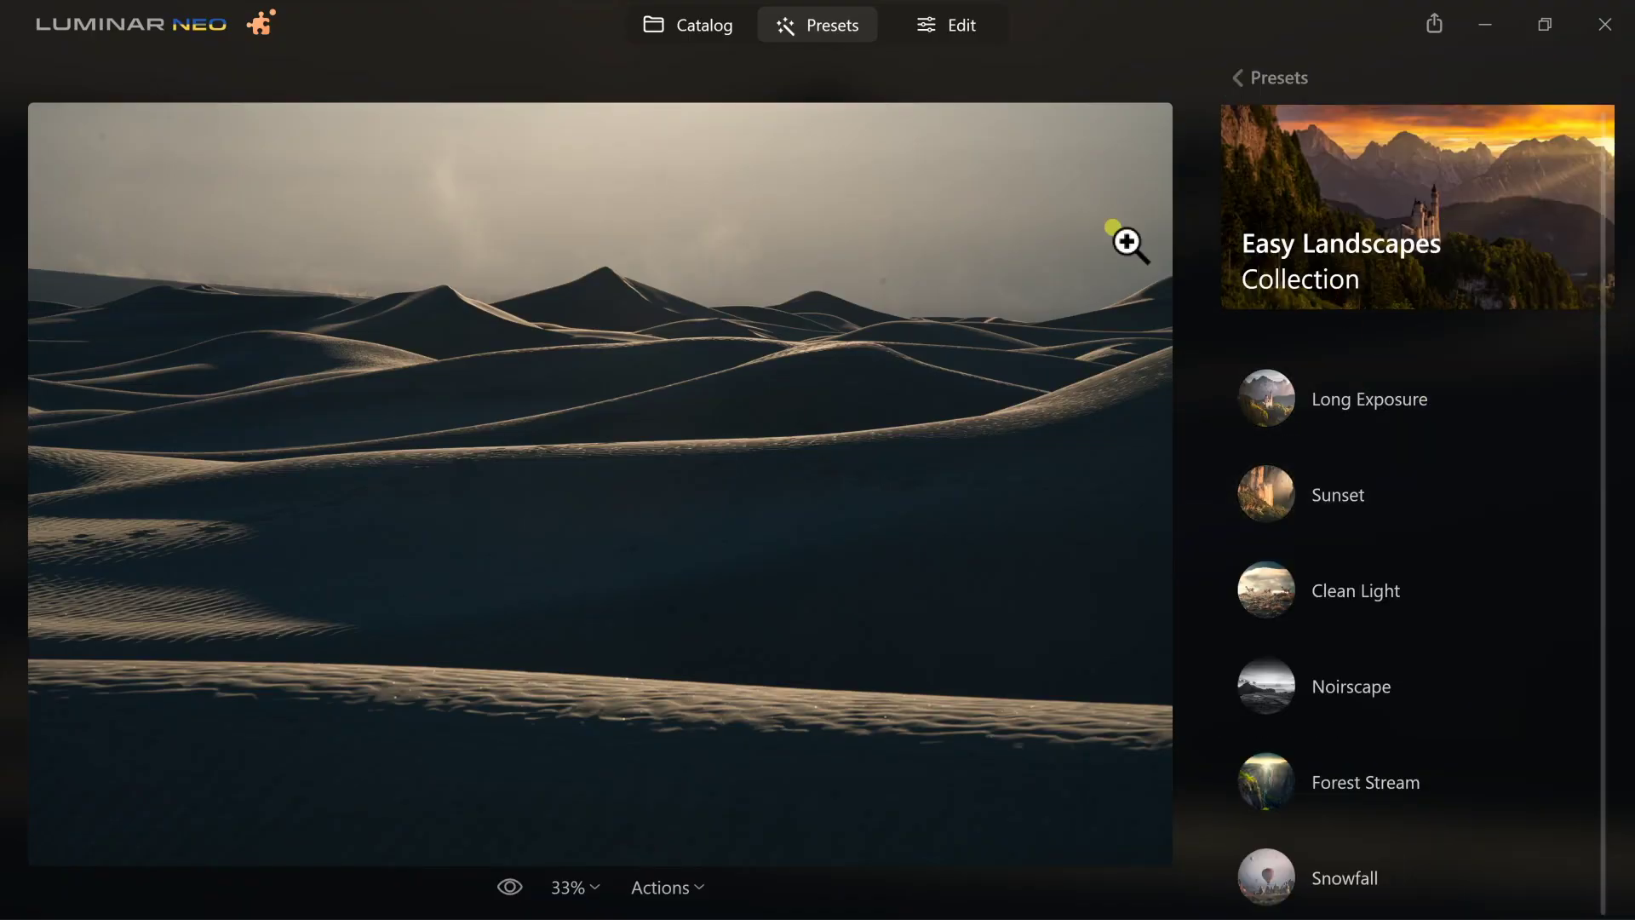
{"action": "scroll", "coordinate": [1415, 537], "scroll_direction": "down", "scroll_amount": 1}
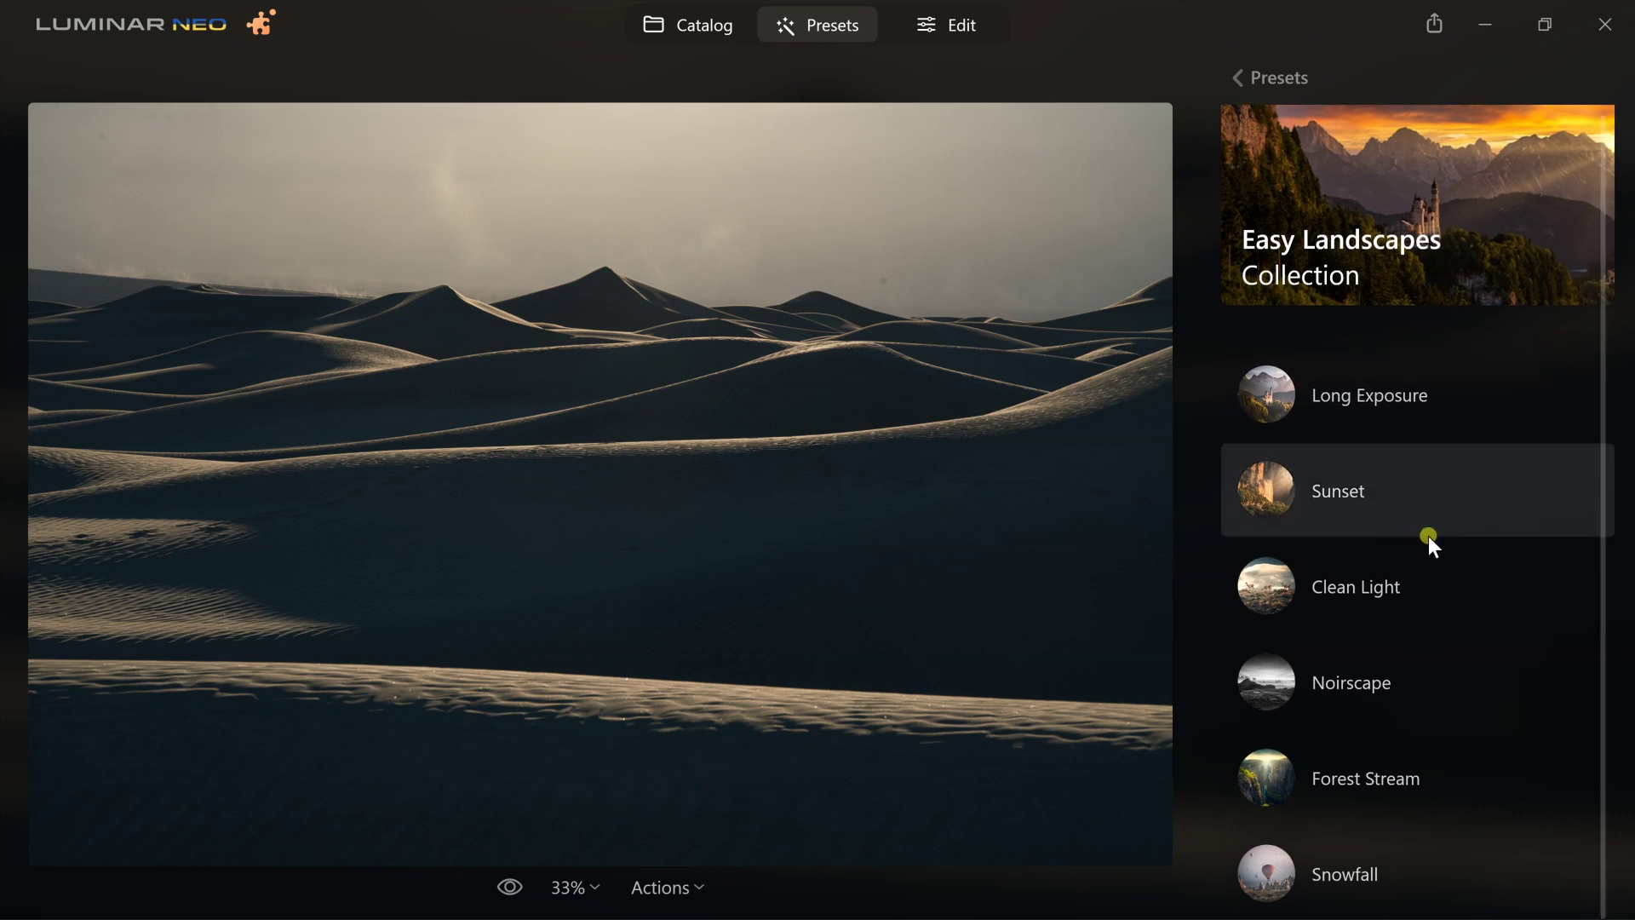
{"action": "left_click", "coordinate": [1331, 874]}
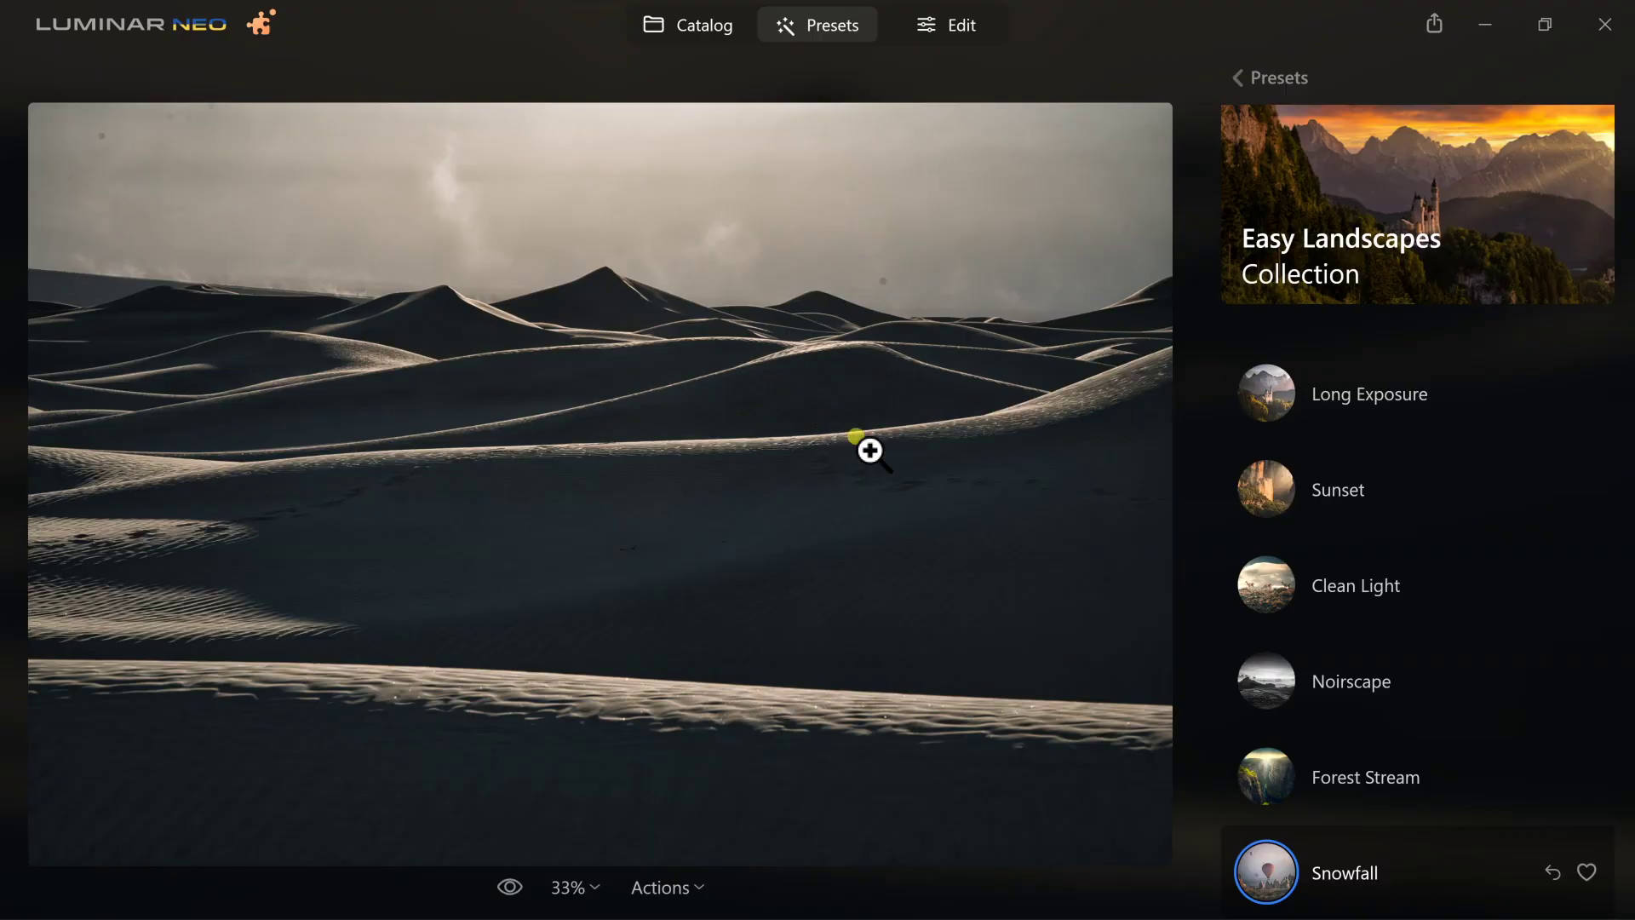
Step: Switch to the Edit view and bring up Crop AI's 2:3 crop frame
{"action": "left_click", "coordinate": [967, 24]}
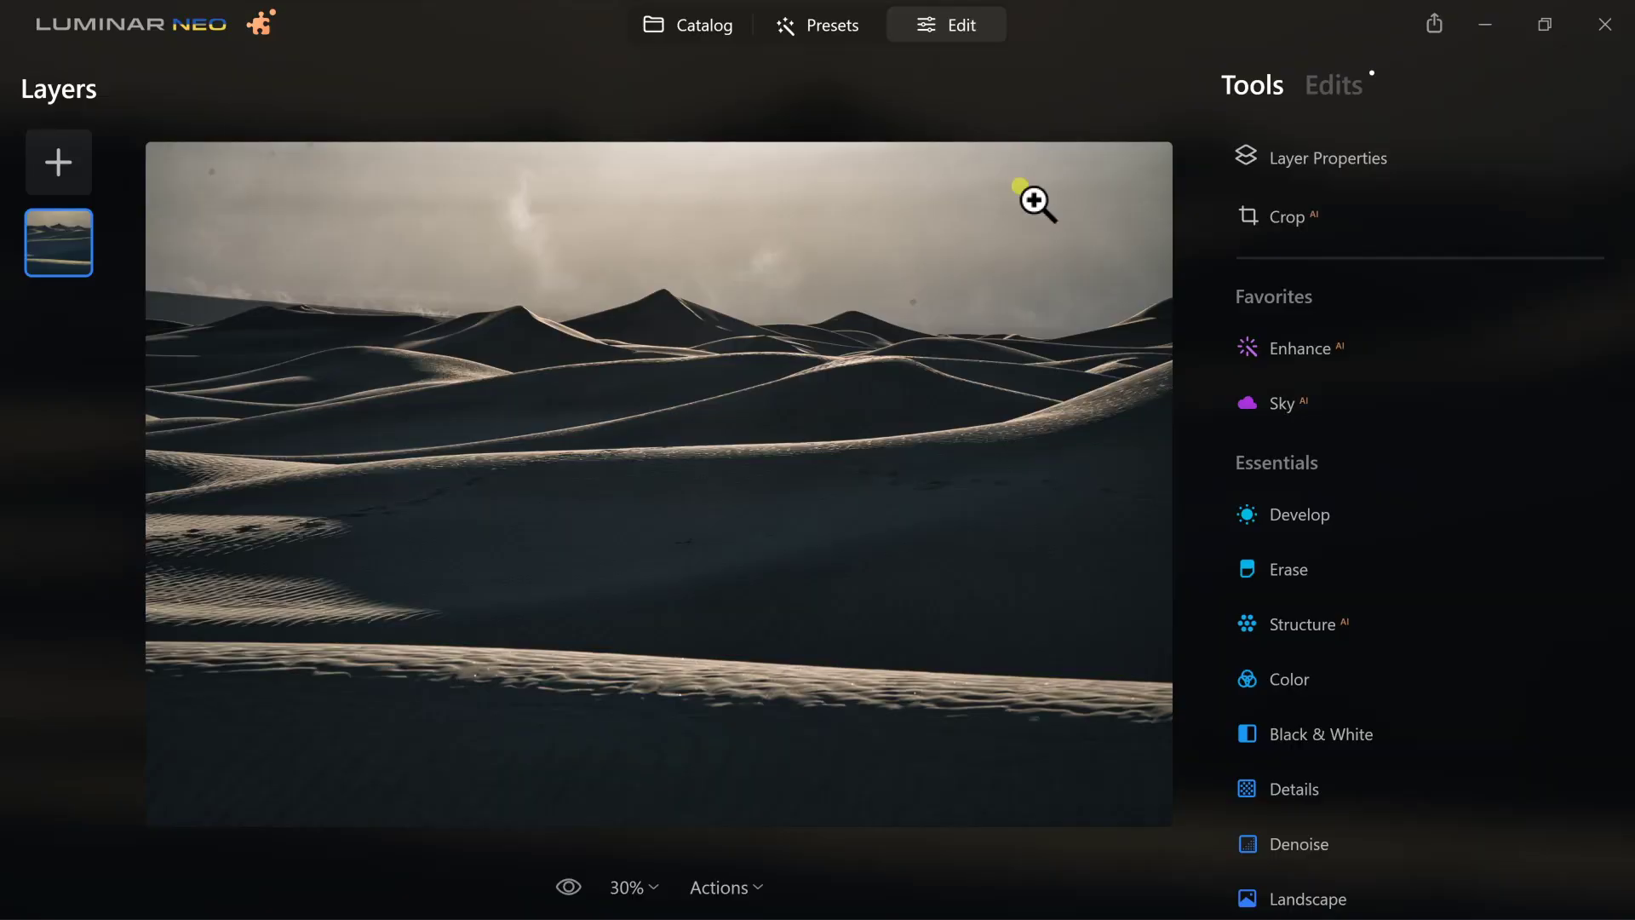
{"action": "left_click", "coordinate": [1284, 219]}
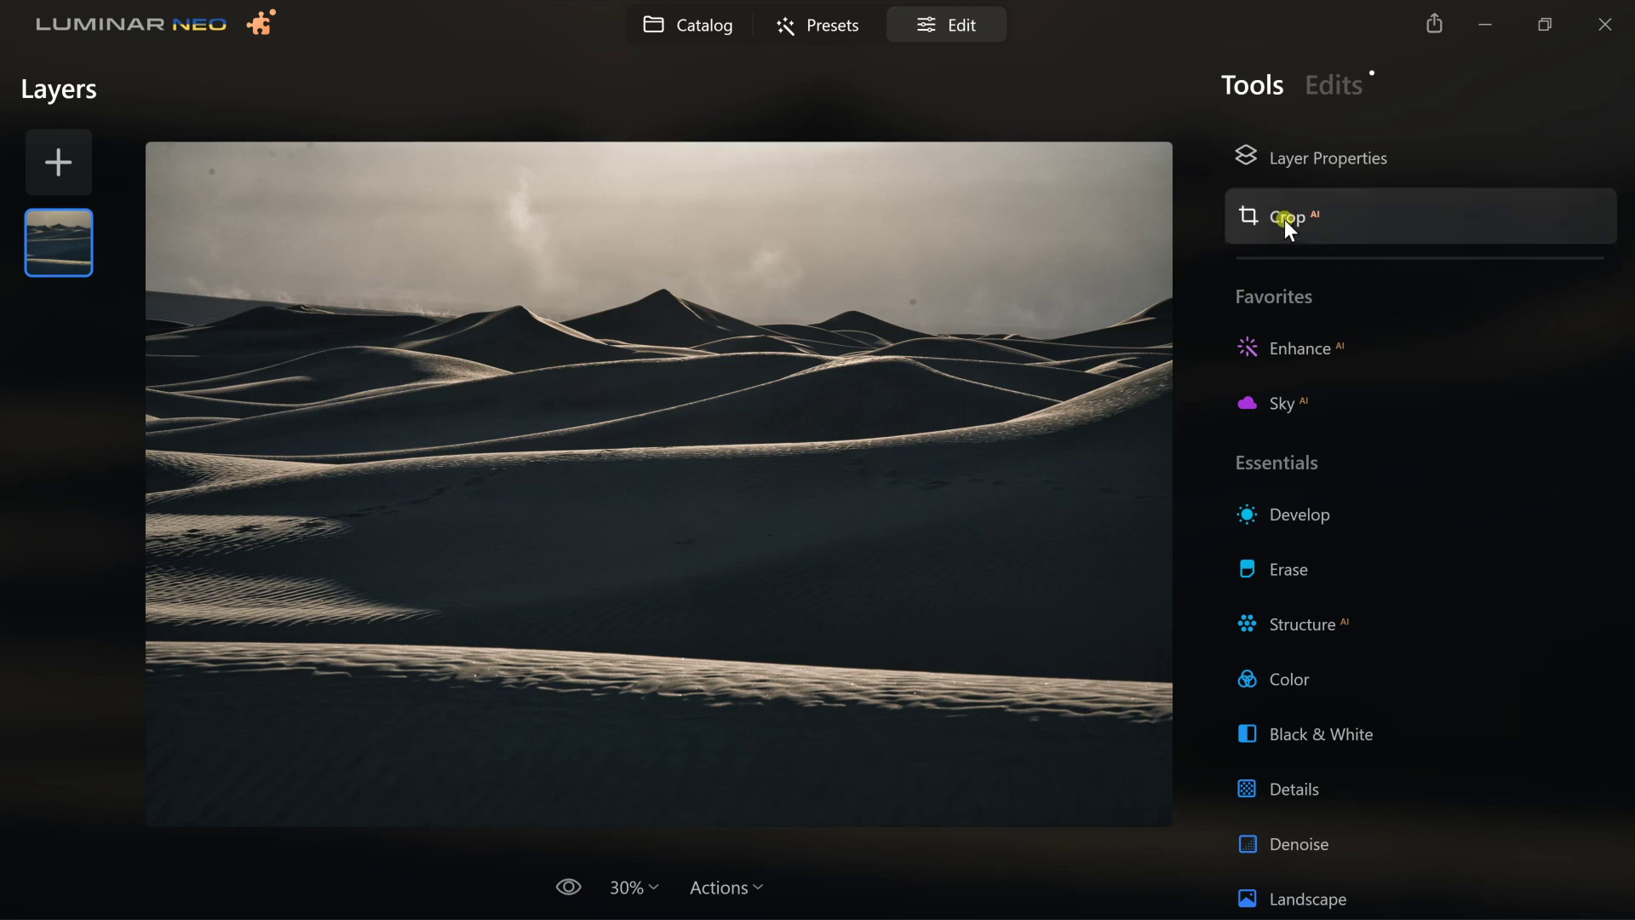
{"action": "left_click", "coordinate": [1410, 370]}
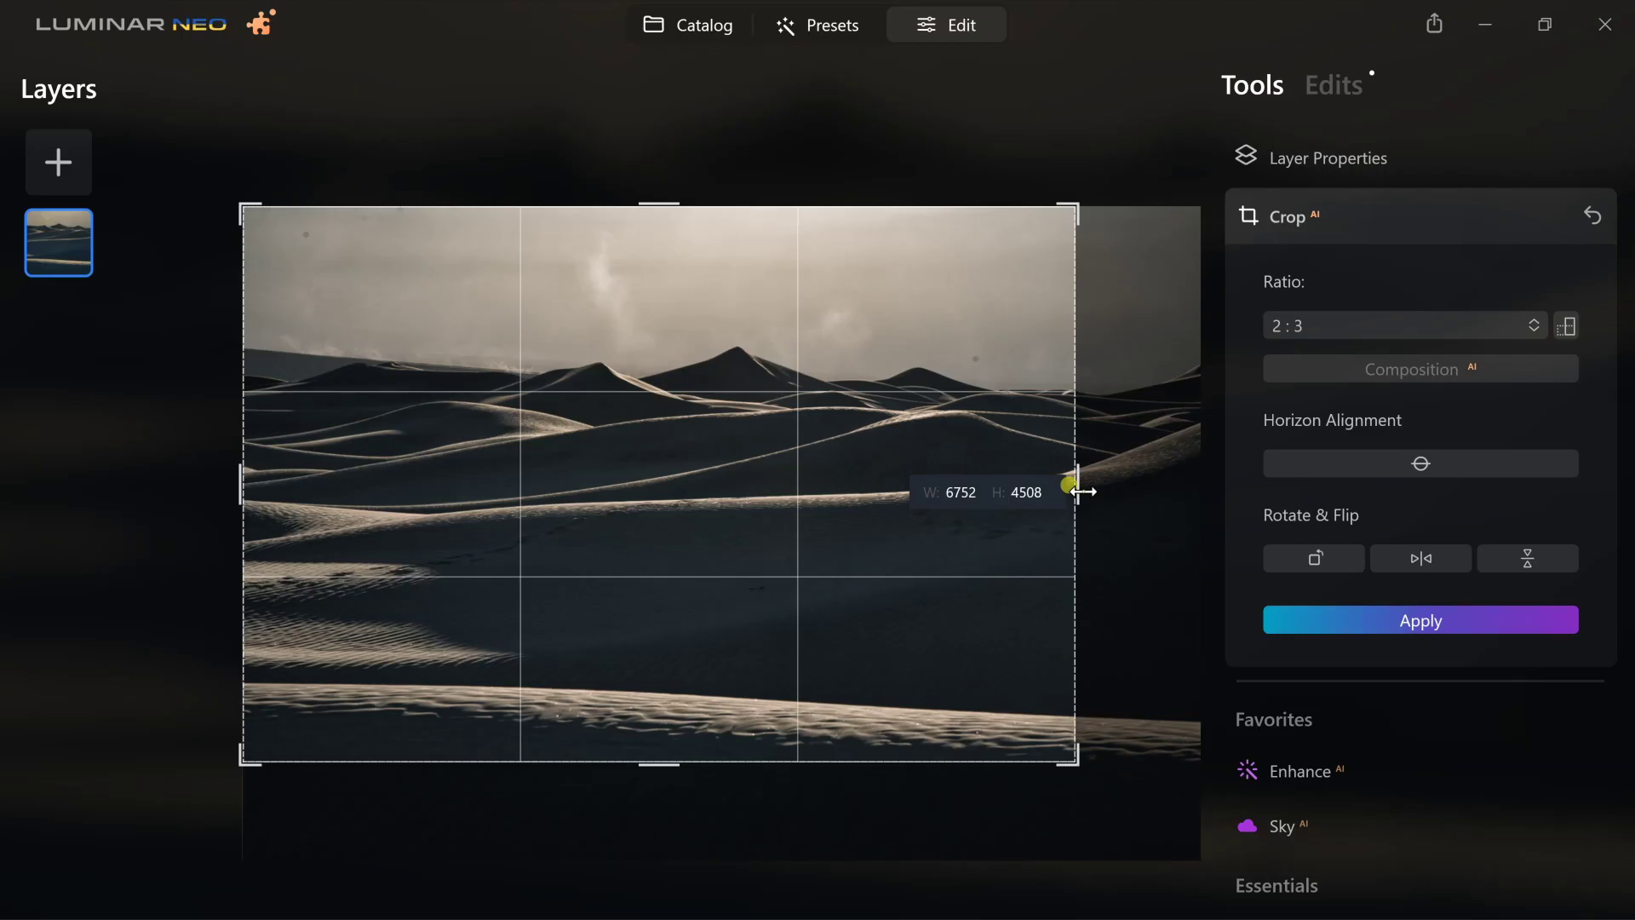
Step: Widen the 2:3 crop to 6585×4390 around the dunes and apply it
{"action": "left_click_drag", "start_coordinate": [1072, 489], "coordinate": [1175, 478]}
{"action": "left_click_drag", "start_coordinate": [1068, 754], "coordinate": [1131, 756]}
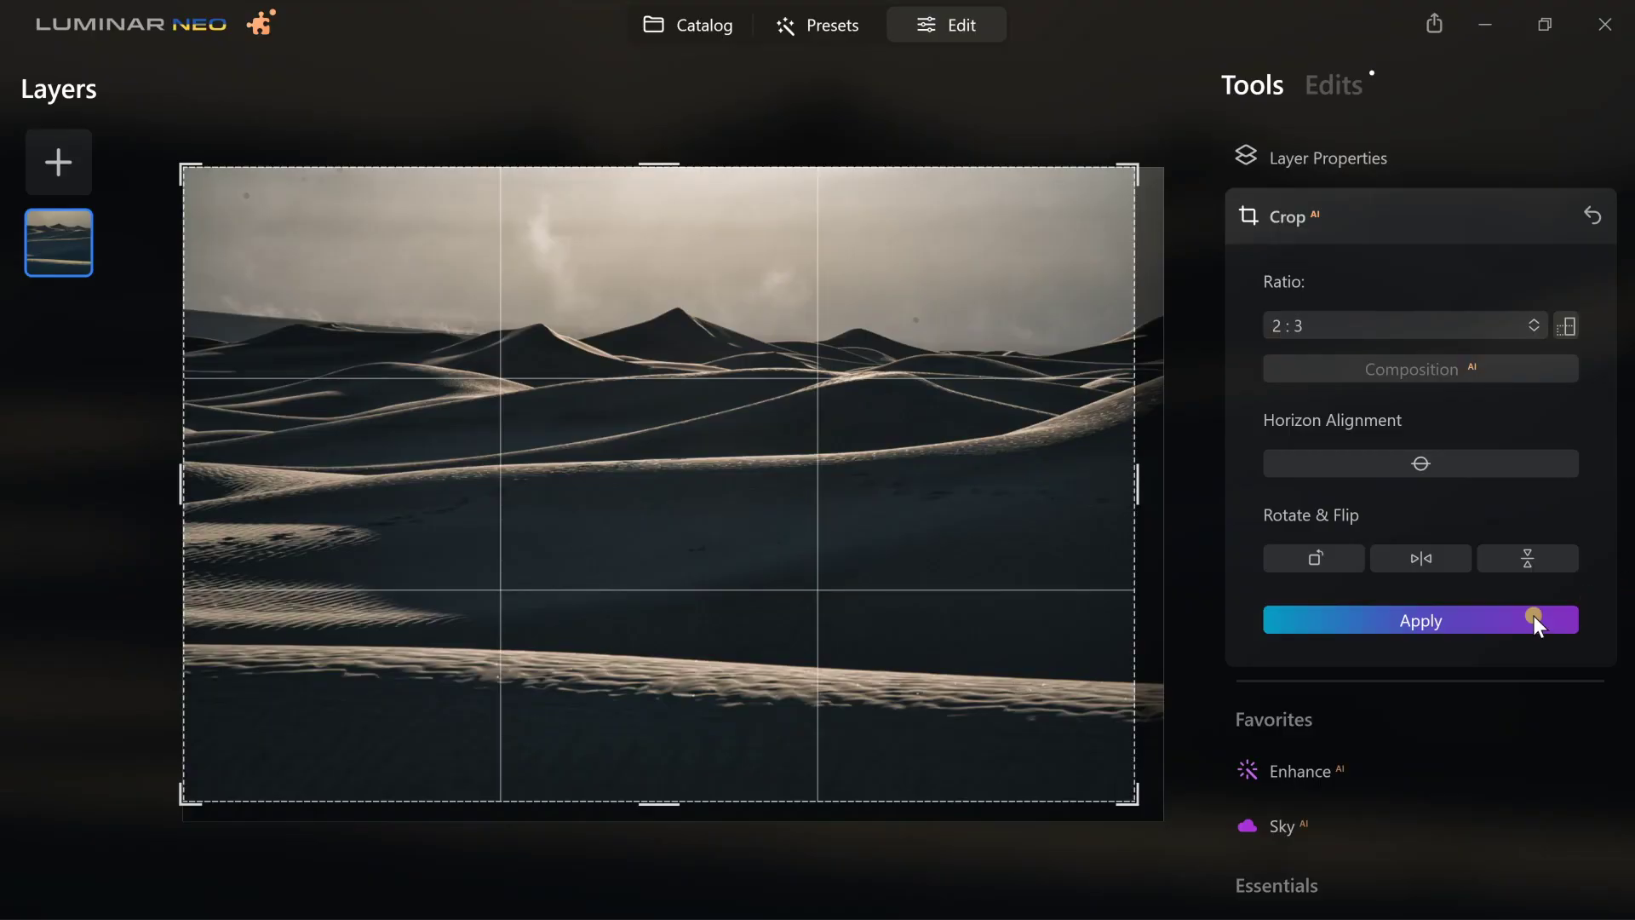
{"action": "left_click", "coordinate": [1475, 623]}
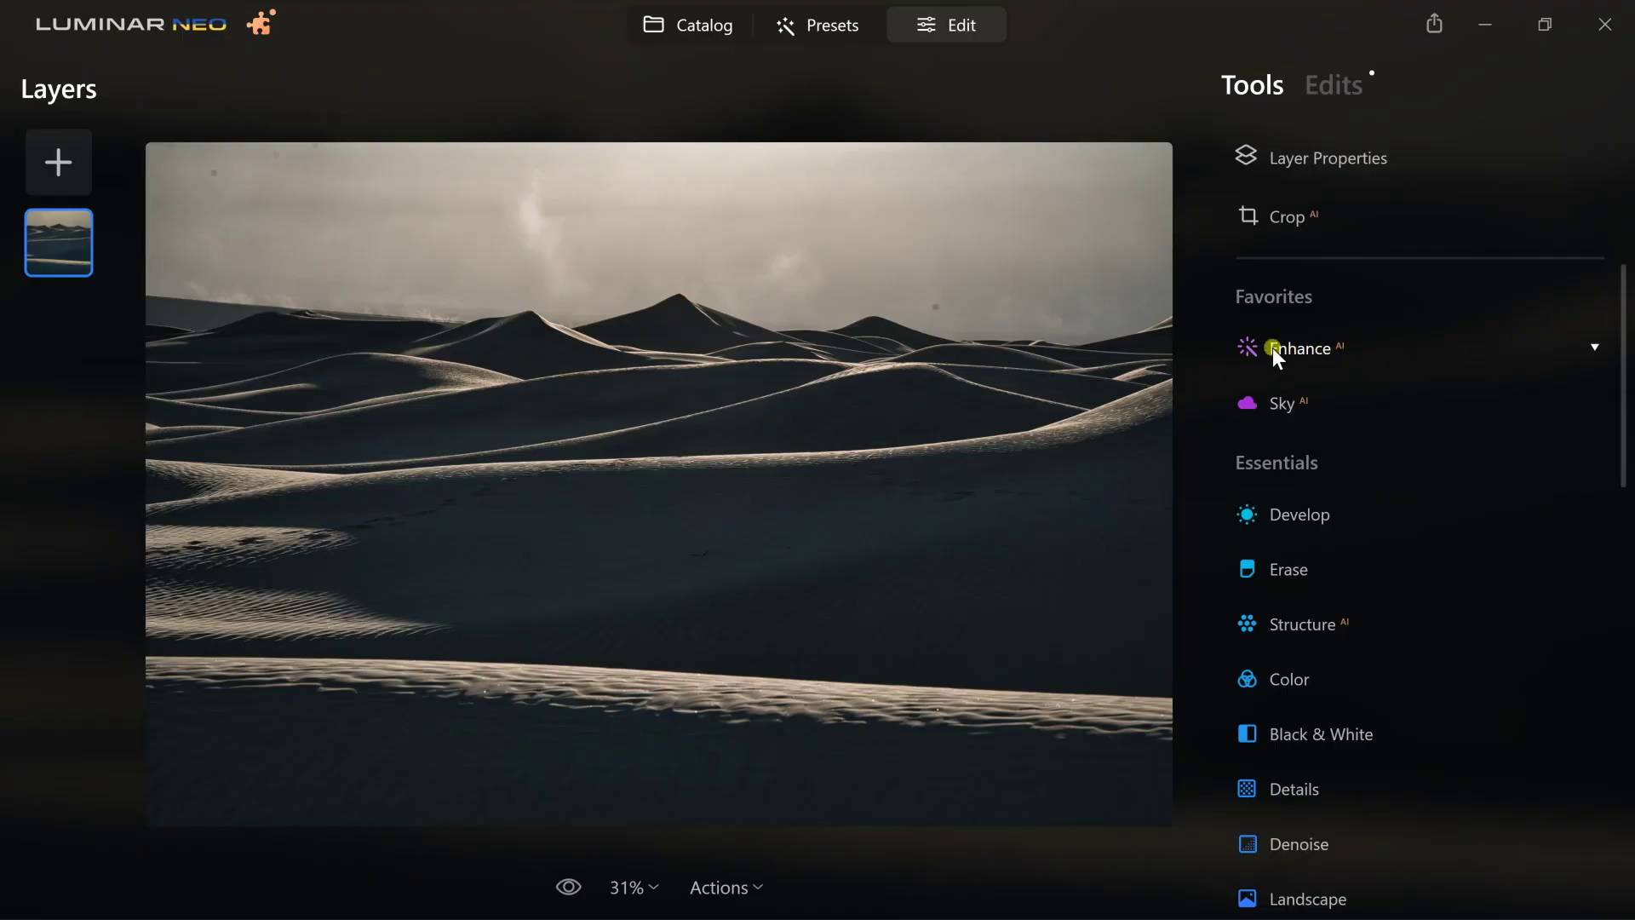
Step: In Enhance AI, raise Accent to 24 and Sky Enhancer to 57
{"action": "left_click", "coordinate": [1304, 348]}
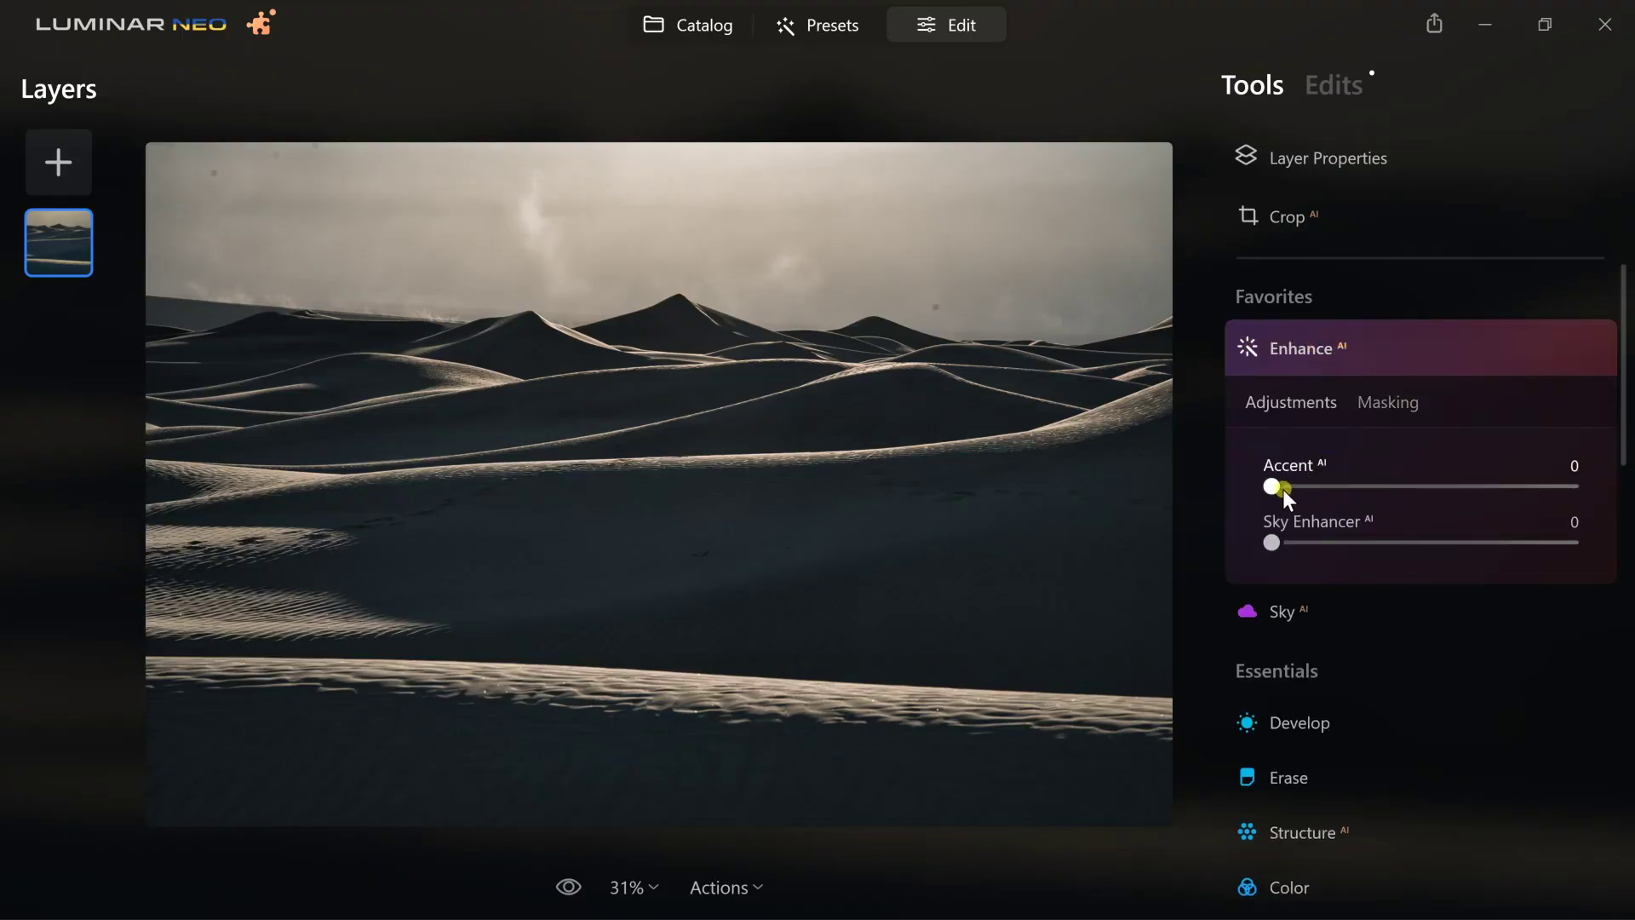
{"action": "left_click_drag", "start_coordinate": [1278, 487], "coordinate": [1384, 477]}
{"action": "scroll", "coordinate": [1381, 479], "scroll_direction": "down", "scroll_amount": 5}
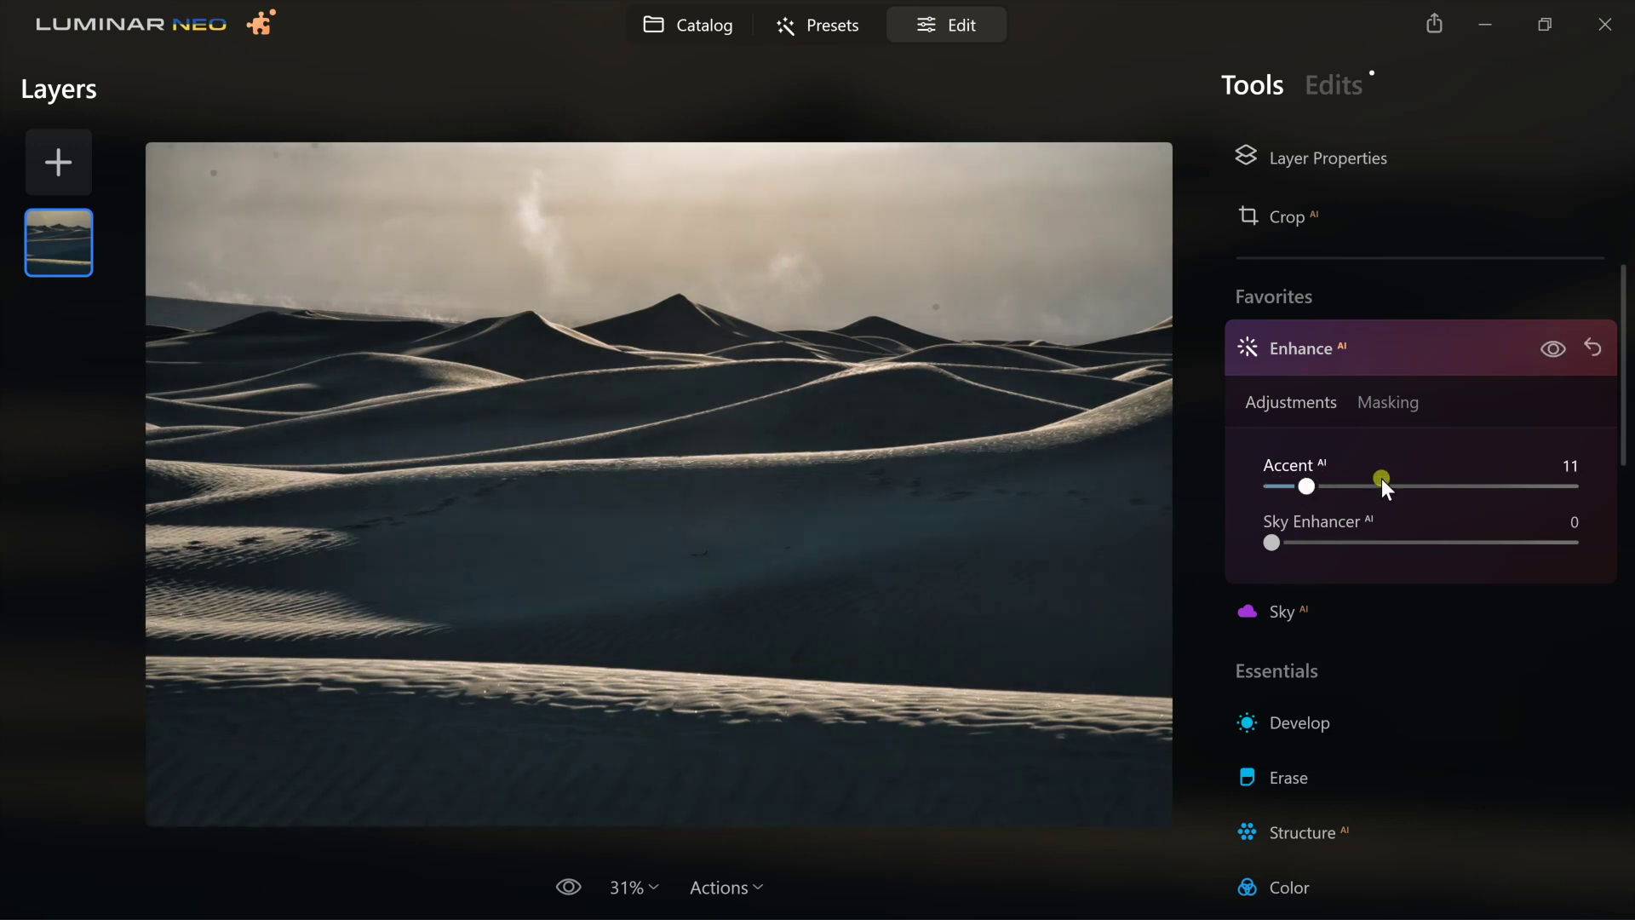
{"action": "scroll", "coordinate": [1381, 478], "scroll_direction": "up", "scroll_amount": 5}
{"action": "scroll", "coordinate": [1379, 479], "scroll_direction": "down", "scroll_amount": 4}
{"action": "scroll", "coordinate": [1376, 482], "scroll_direction": "up", "scroll_amount": 3}
{"action": "scroll", "coordinate": [1360, 485], "scroll_direction": "down", "scroll_amount": 3}
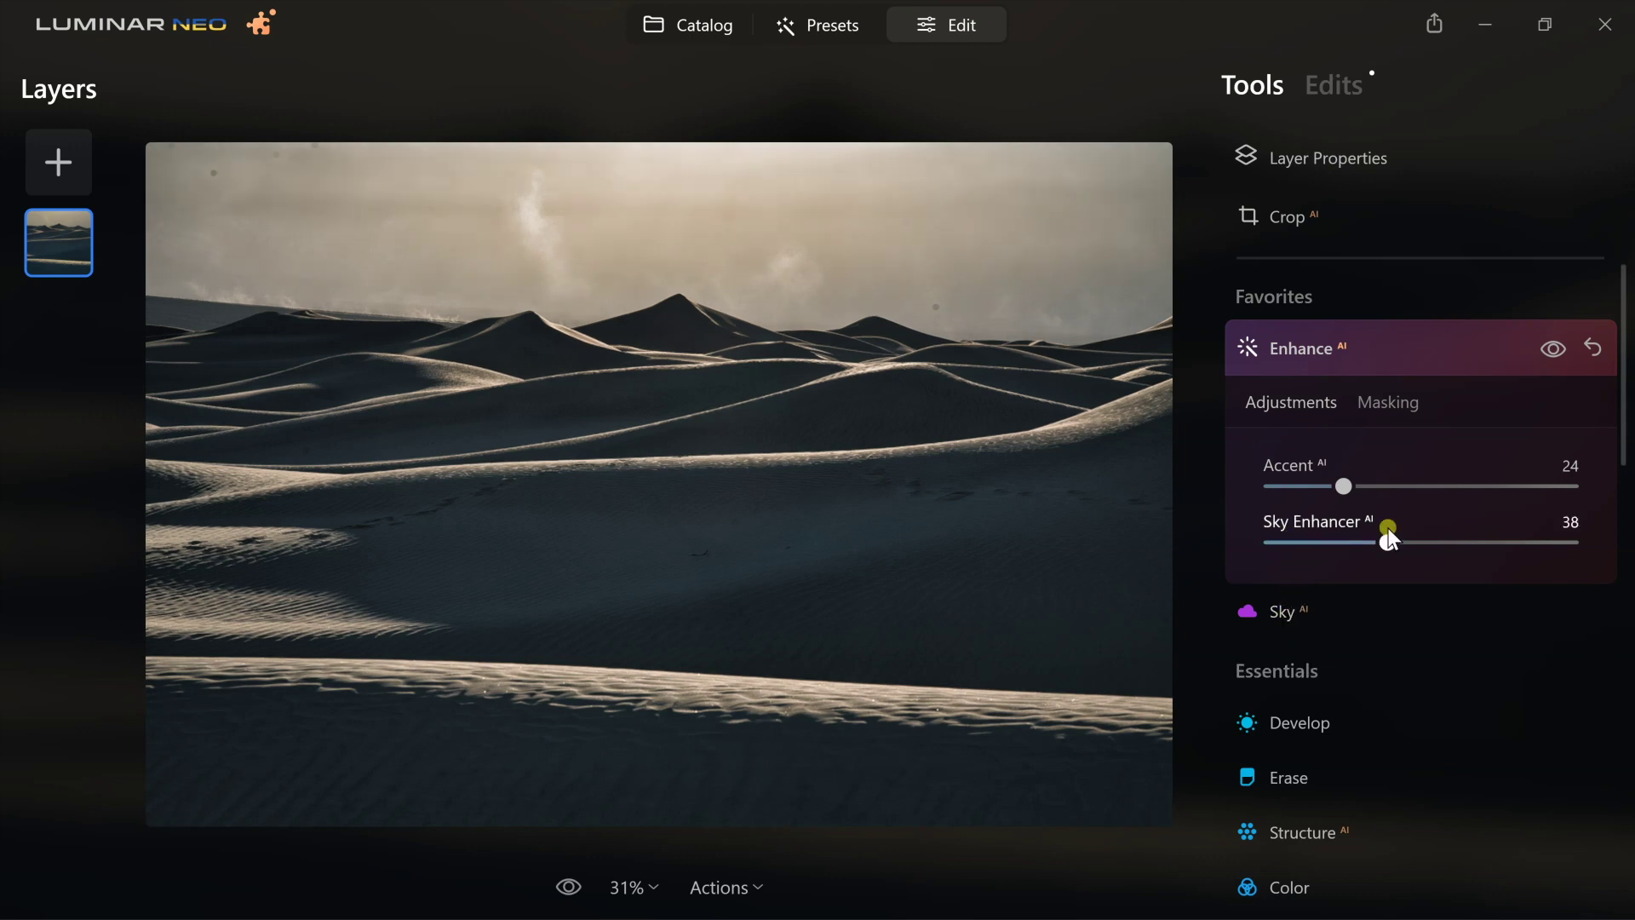
{"action": "left_click_drag", "start_coordinate": [1309, 538], "coordinate": [1434, 538]}
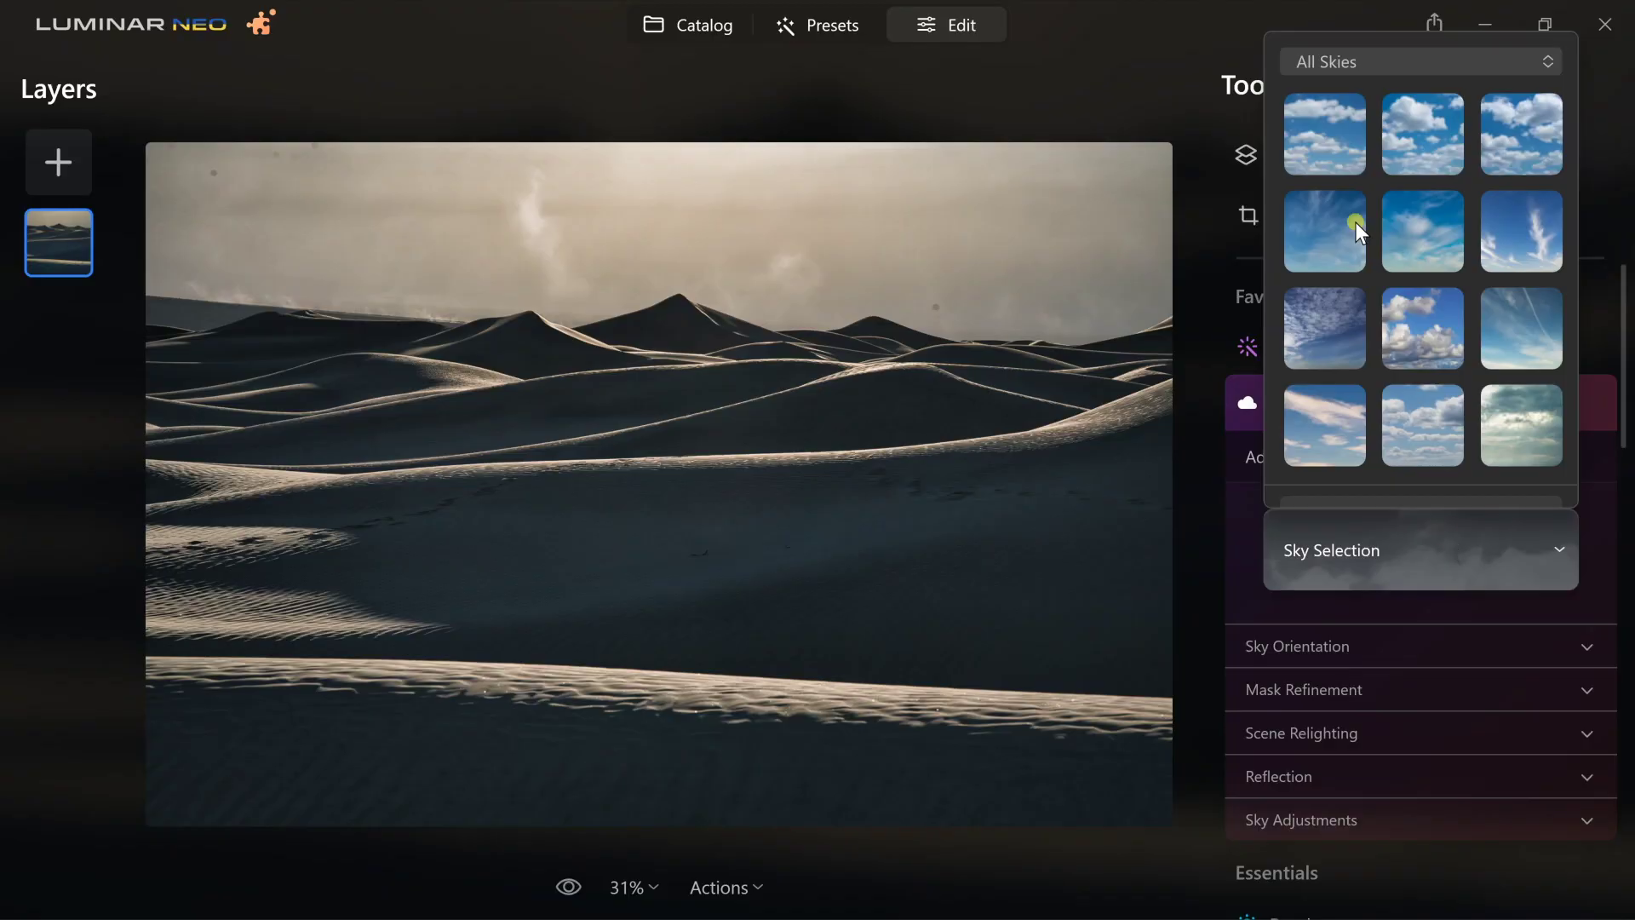
Step: Dismiss the replacement skies list, collapse Sky AI, and expand Structure AI
{"action": "left_click", "coordinate": [1503, 578]}
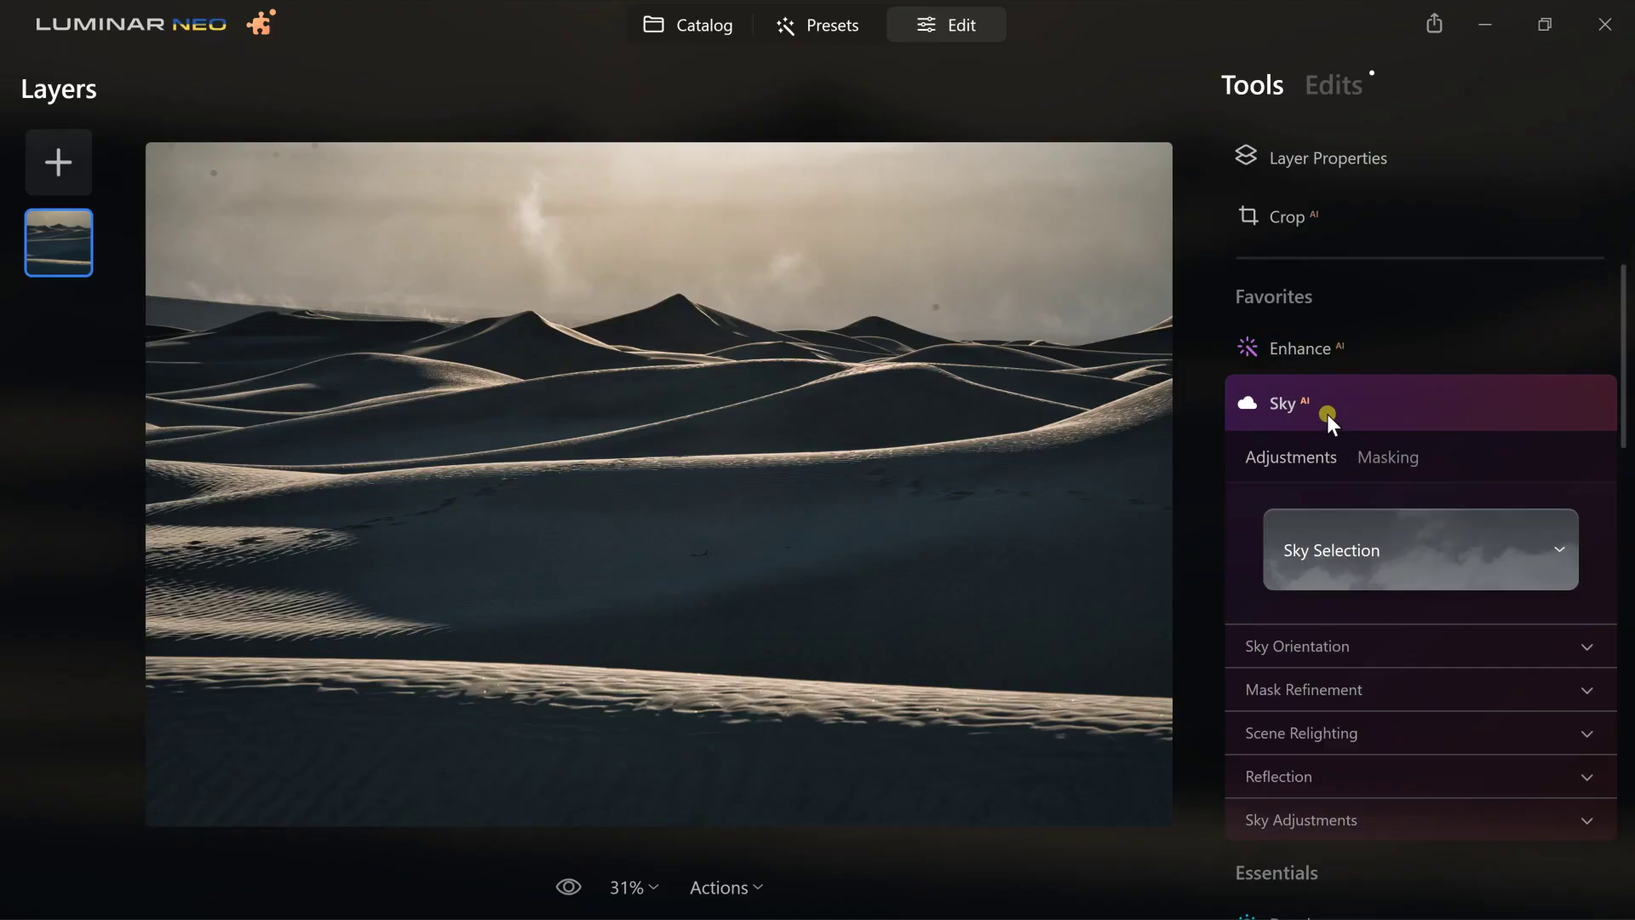
{"action": "left_click", "coordinate": [1327, 415]}
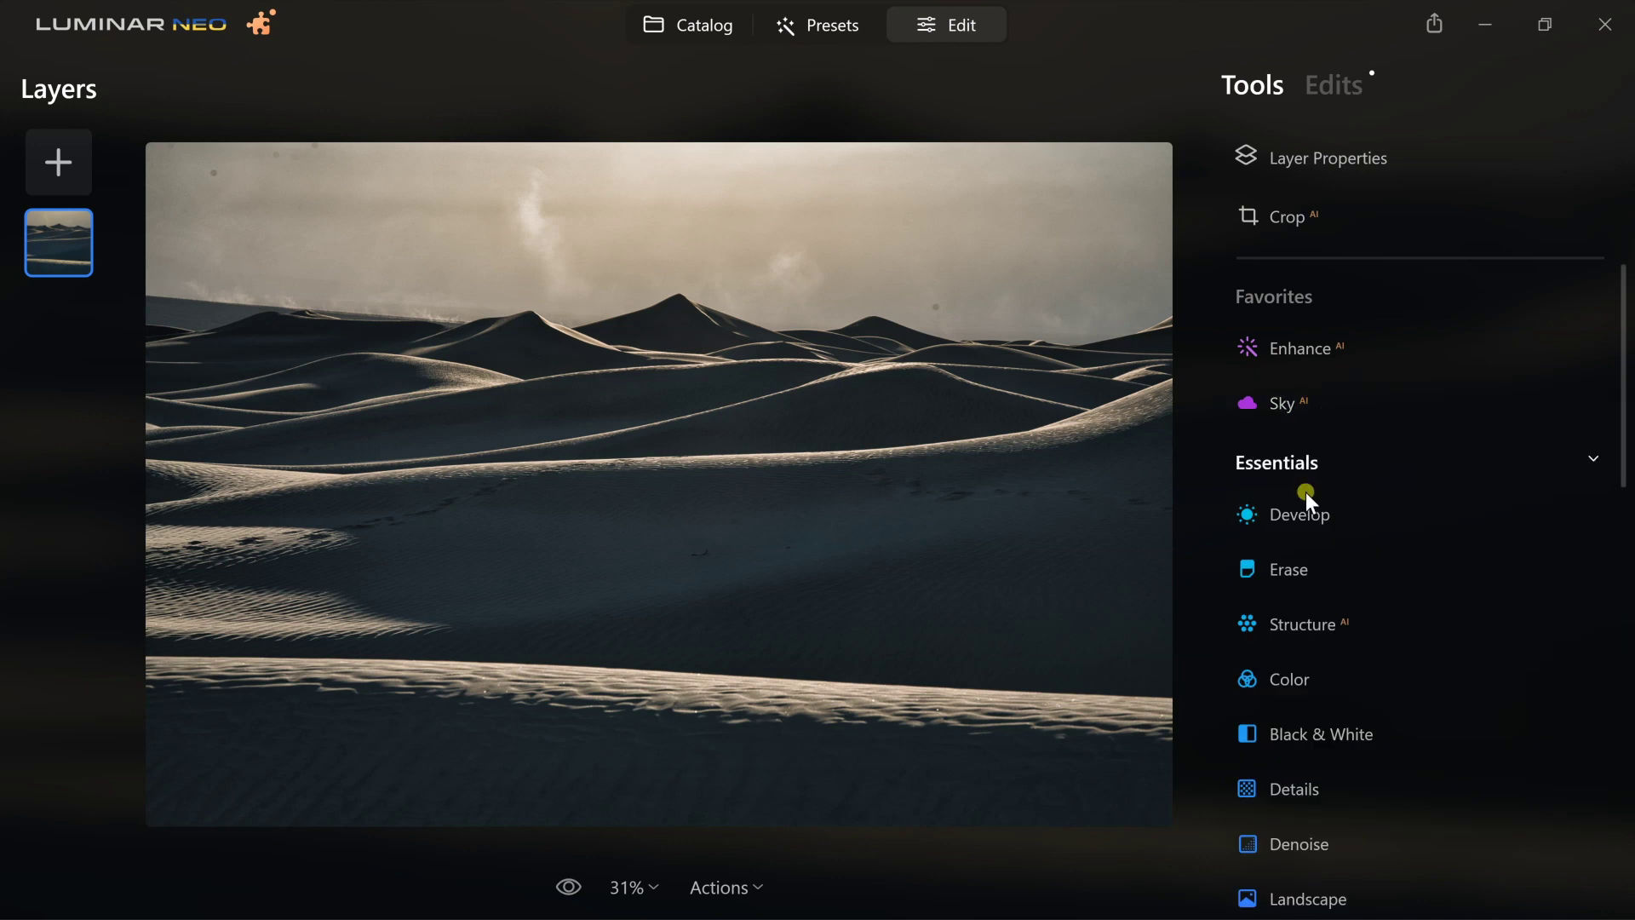
{"action": "left_click", "coordinate": [1334, 630]}
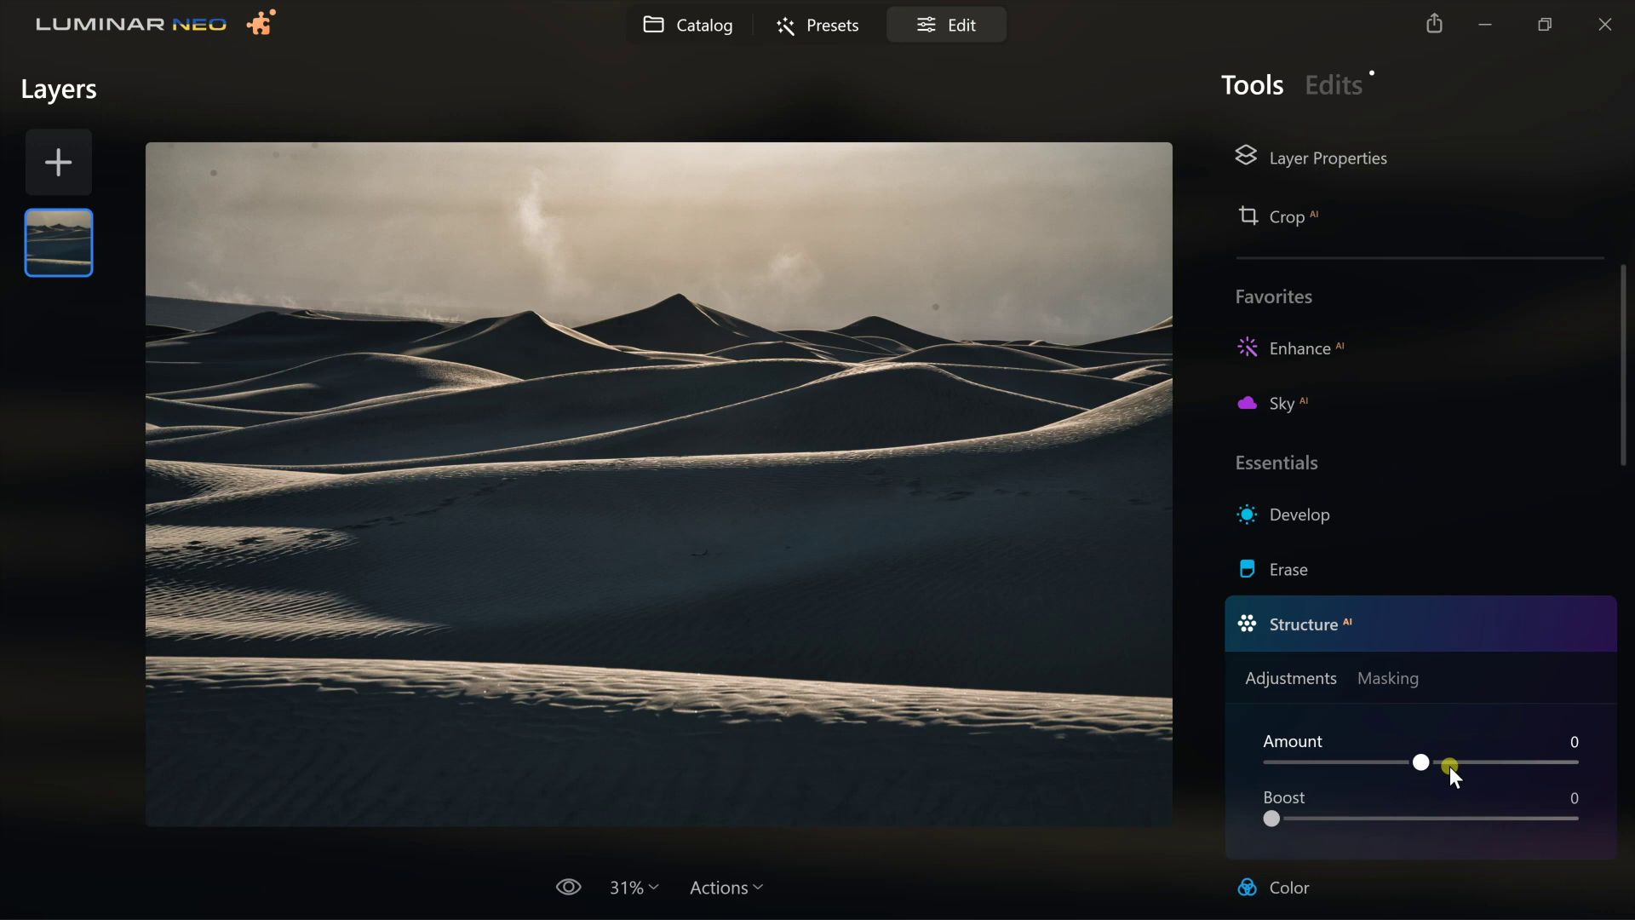
Step: Try Structure Amount near 24, then reset it to 0 and set Boost to 6
{"action": "left_click", "coordinate": [1450, 765]}
{"action": "left_click_drag", "start_coordinate": [1460, 765], "coordinate": [1468, 765]}
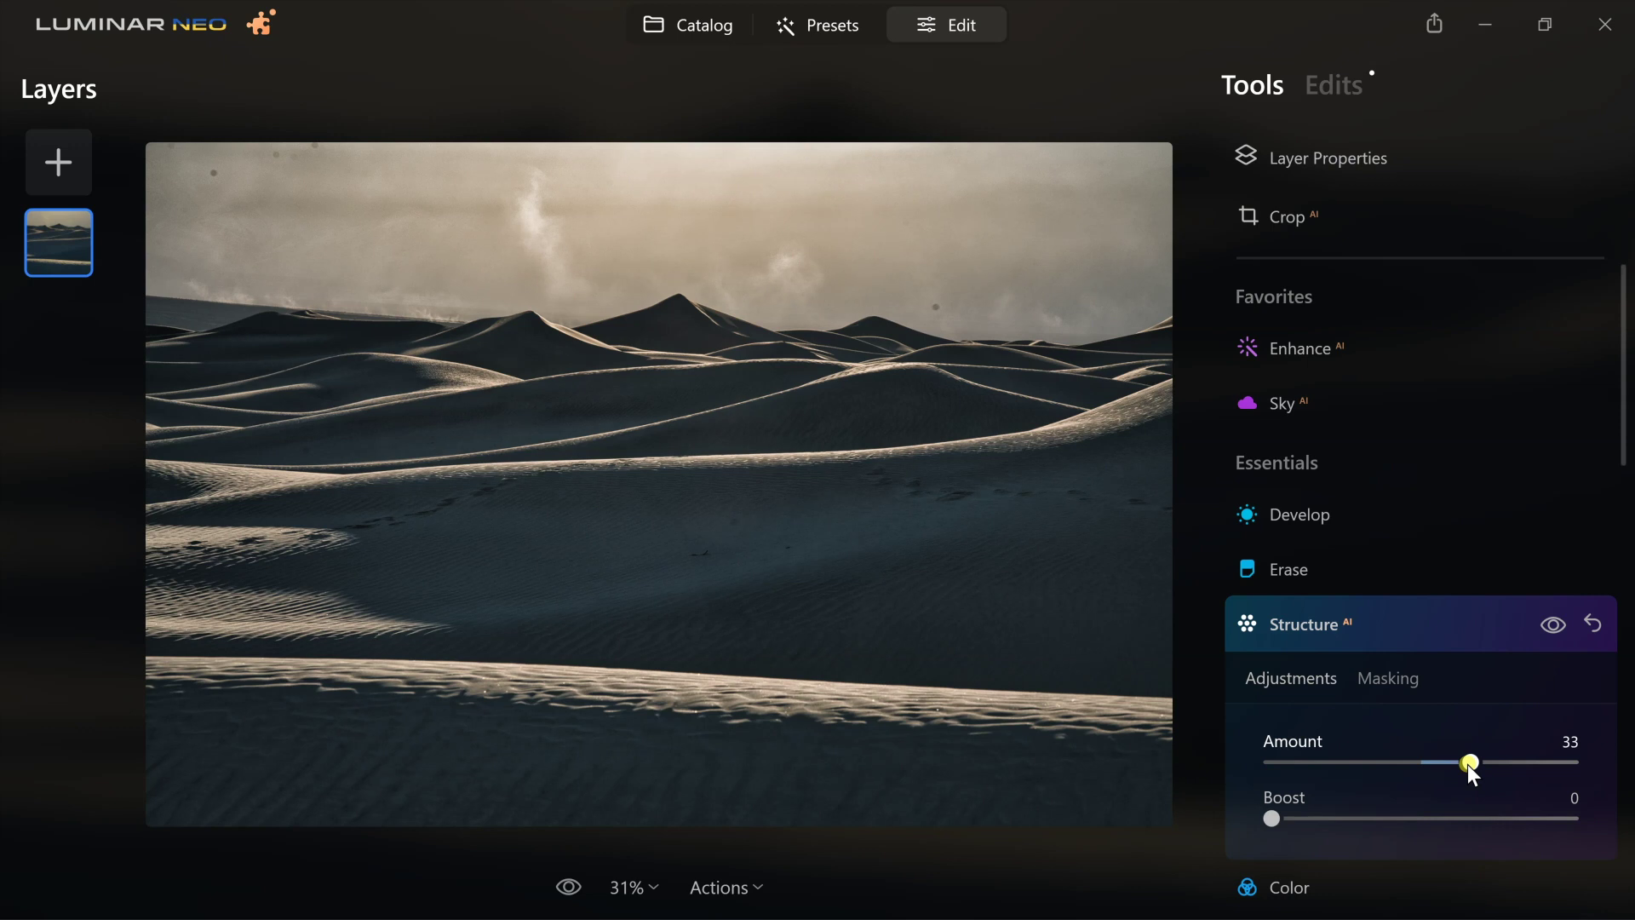
{"action": "left_click", "coordinate": [1297, 626]}
{"action": "left_click", "coordinate": [1387, 643]}
{"action": "left_click_drag", "start_coordinate": [1329, 819], "coordinate": [1436, 826]}
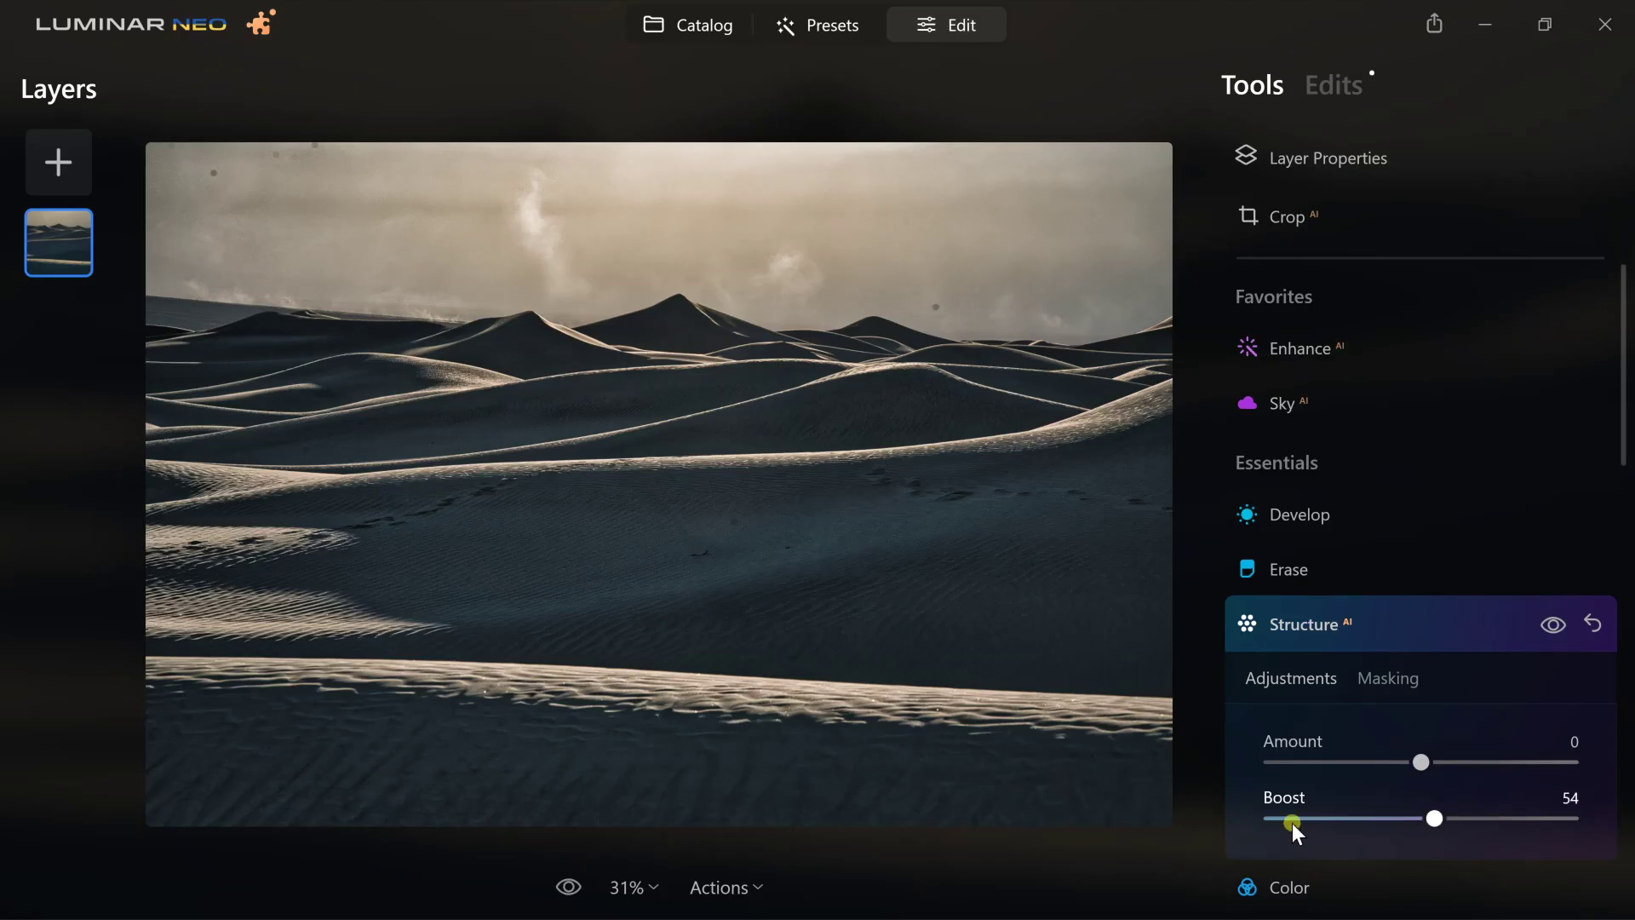
{"action": "left_click", "coordinate": [1291, 821]}
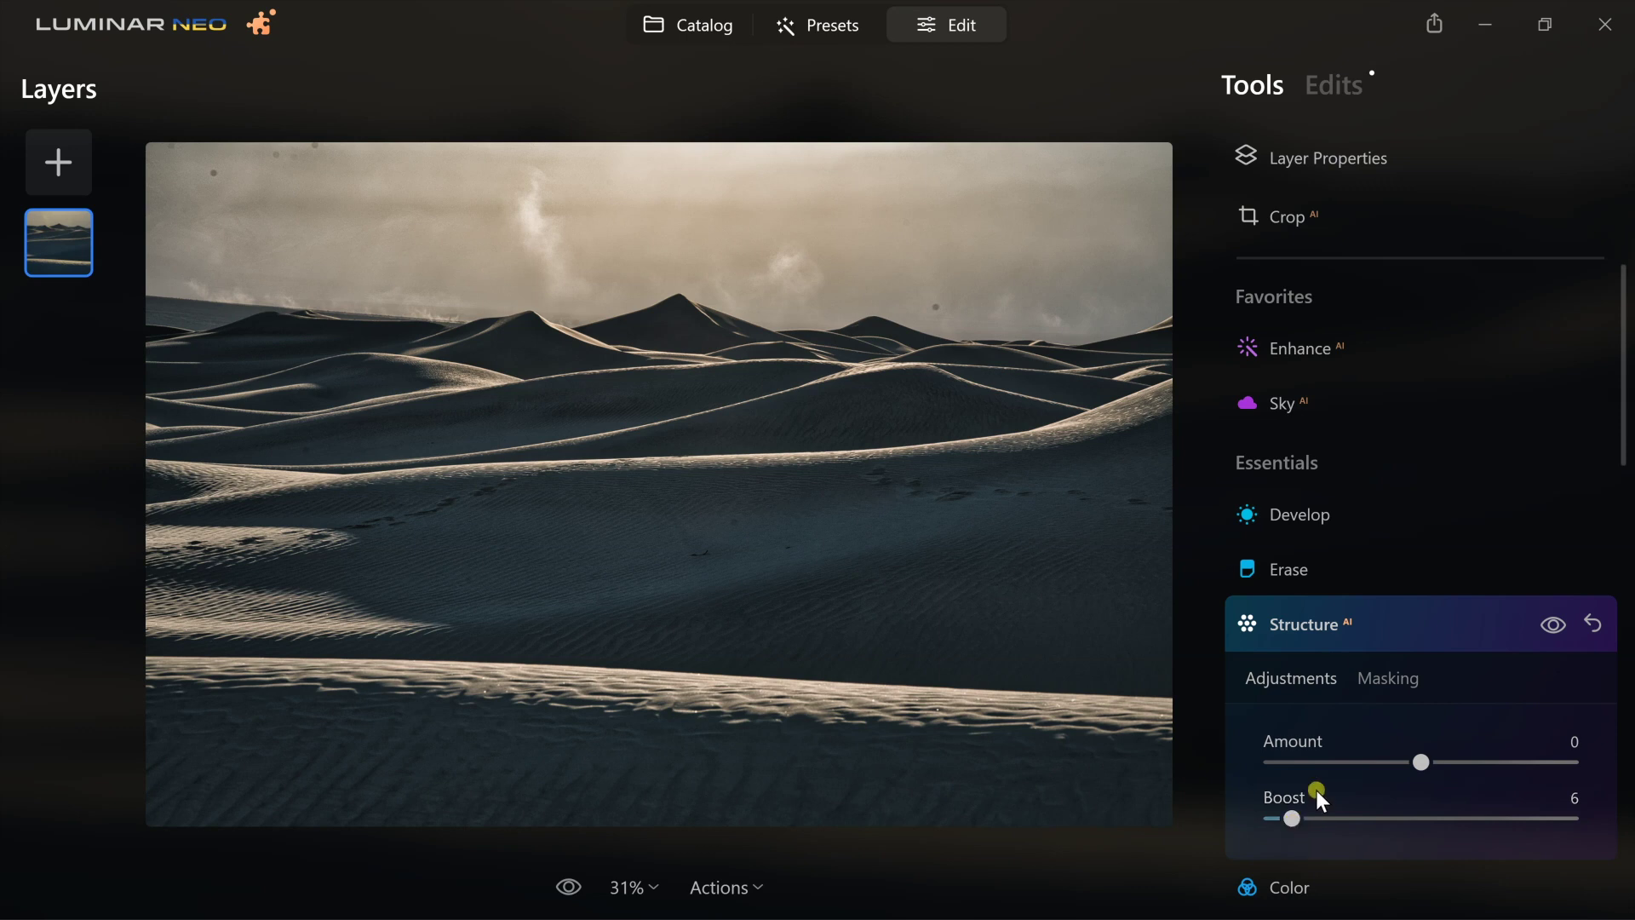